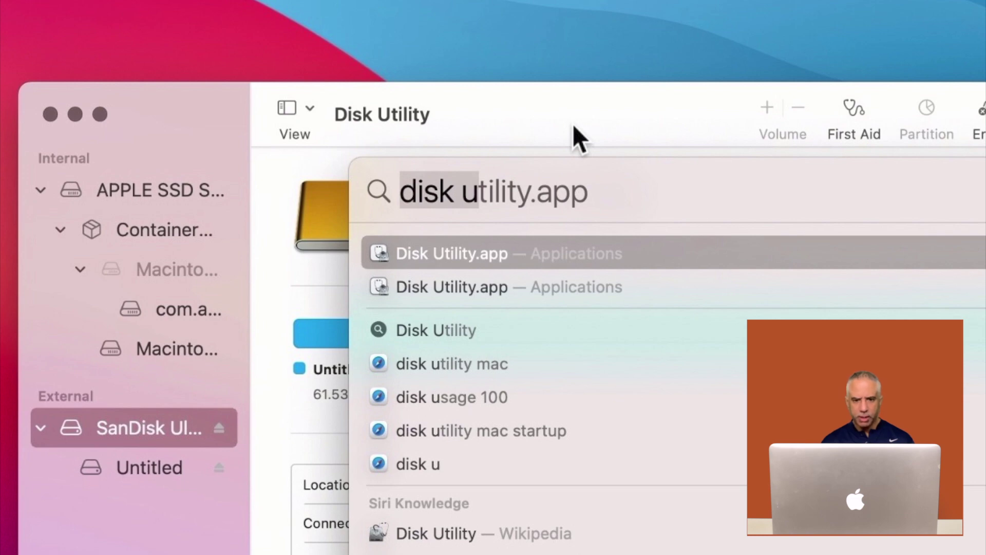
Dismiss the Spotlight panel to reveal the 61.53 GB SanDisk Ultra Media drive details.
{"action": "key", "text": "Return"}
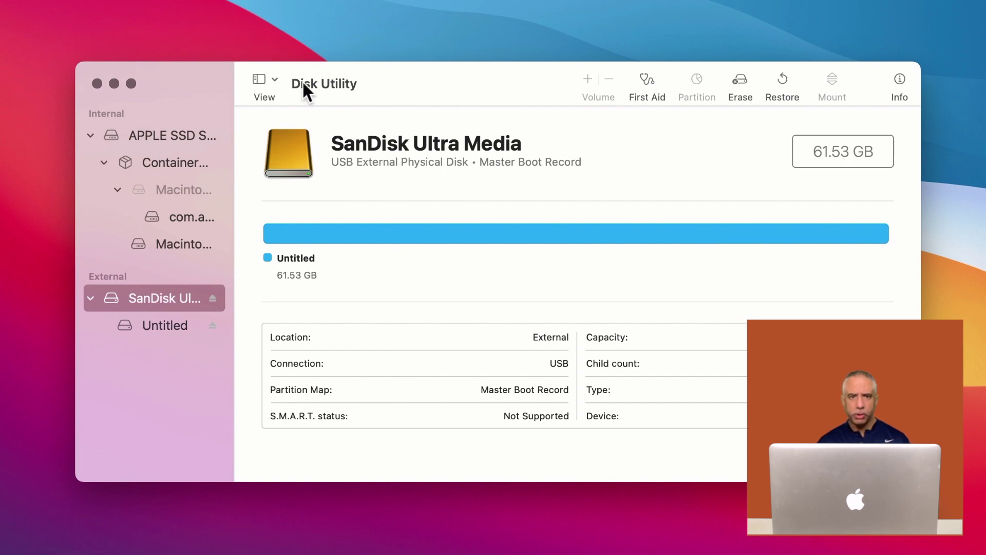
Show only volumes in the sidebar and select the external Untitled volume.
{"action": "left_click", "coordinate": [277, 79]}
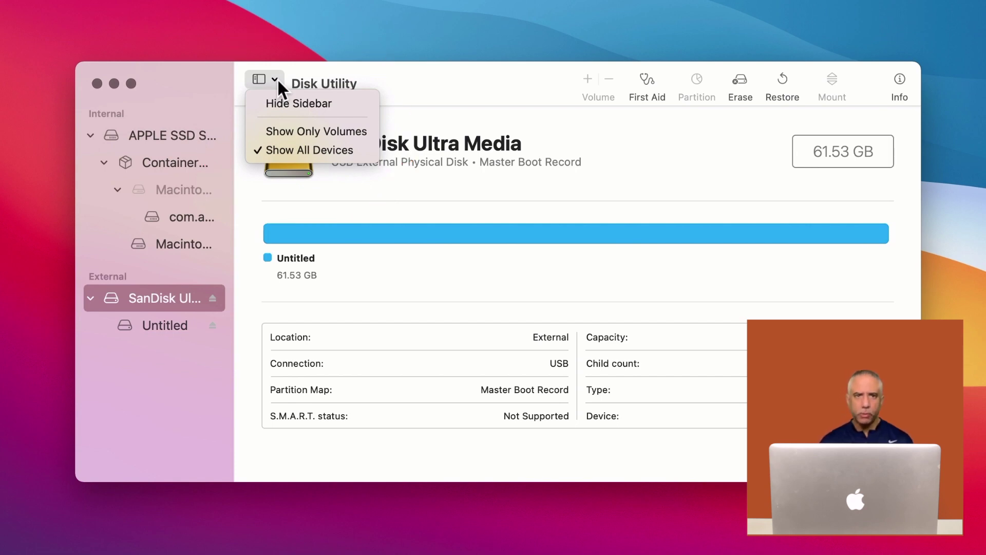
{"action": "left_click", "coordinate": [344, 131]}
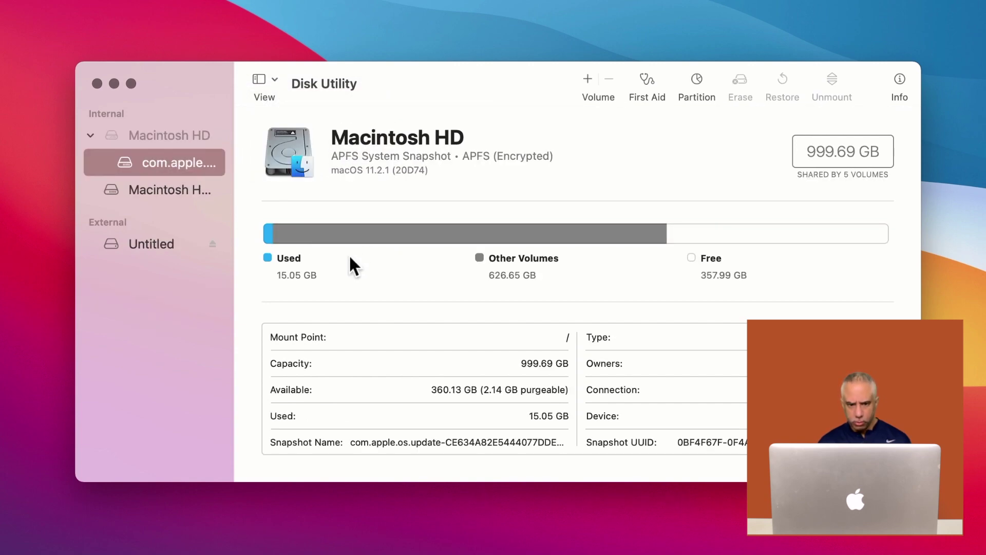
{"action": "left_click", "coordinate": [148, 245]}
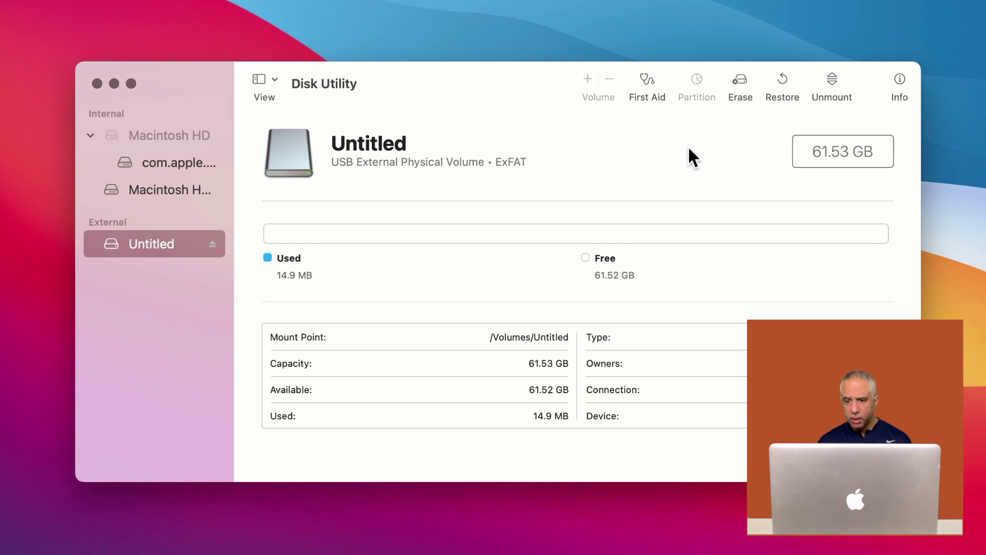
Check the Erase format options for Untitled, keep ExFAT, and cancel without erasing.
{"action": "left_click", "coordinate": [740, 86]}
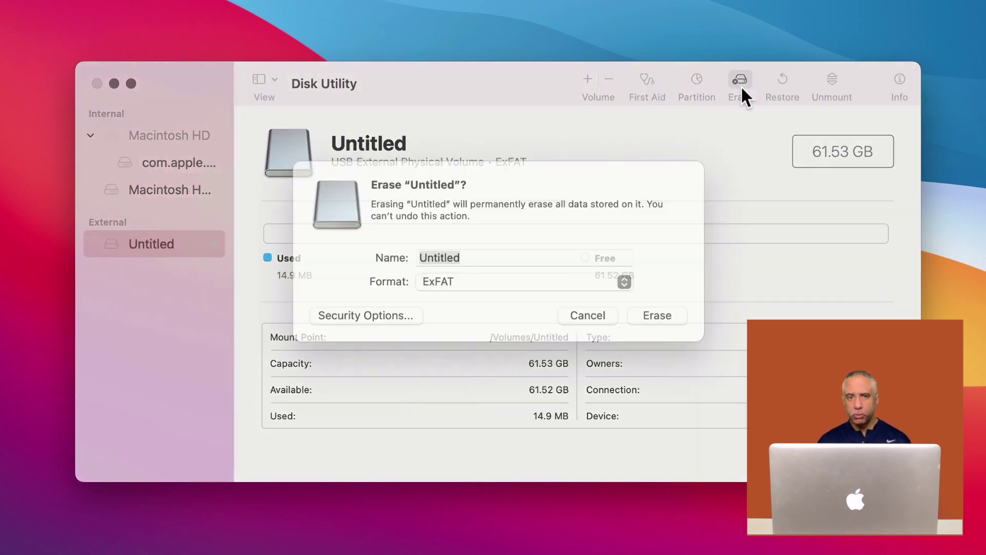
{"action": "left_click", "coordinate": [628, 308]}
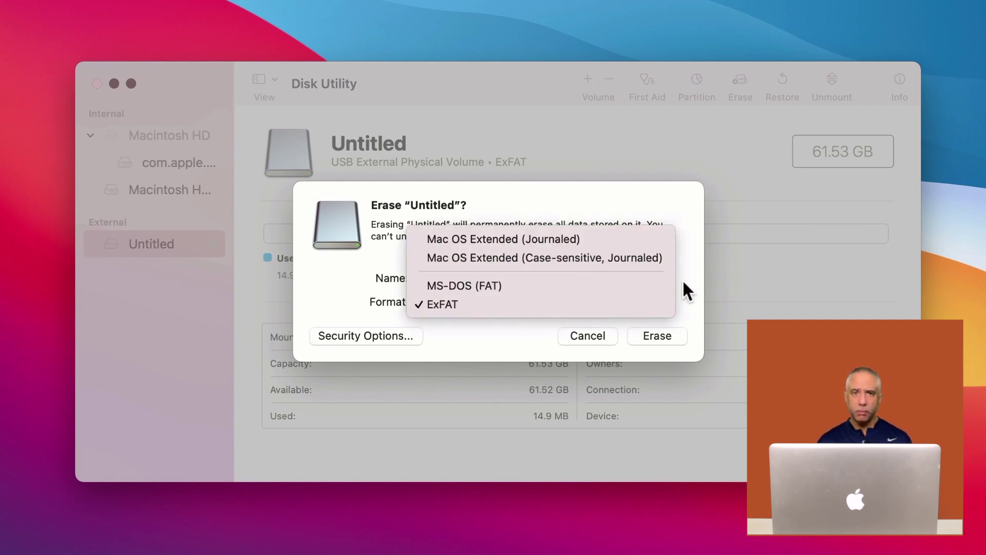
{"action": "left_click", "coordinate": [707, 252]}
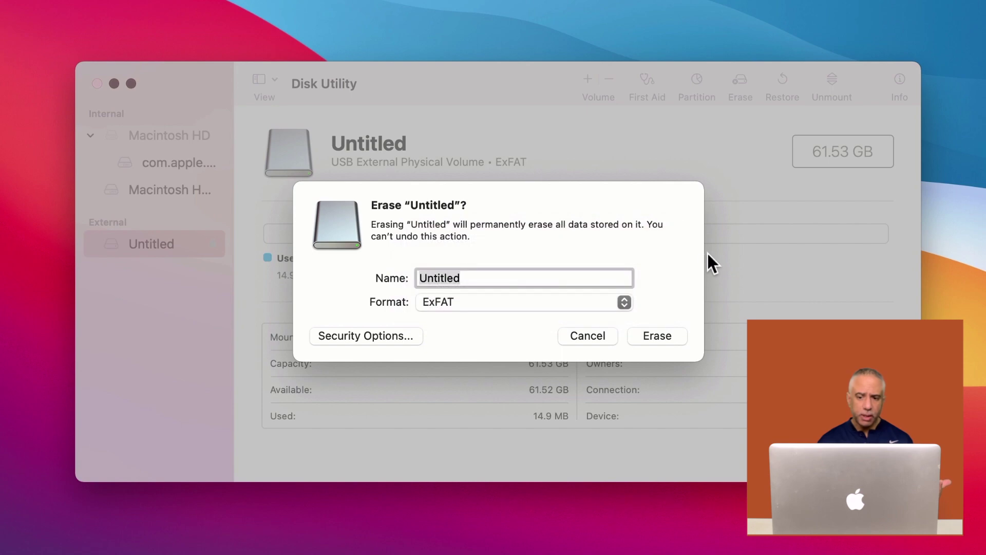
{"action": "left_click", "coordinate": [602, 341]}
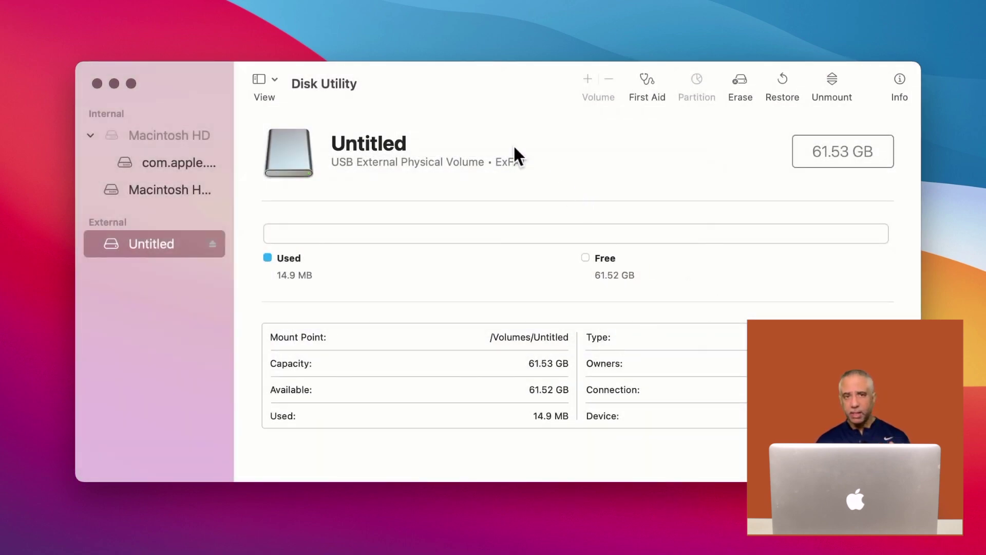
{"action": "left_click", "coordinate": [276, 80]}
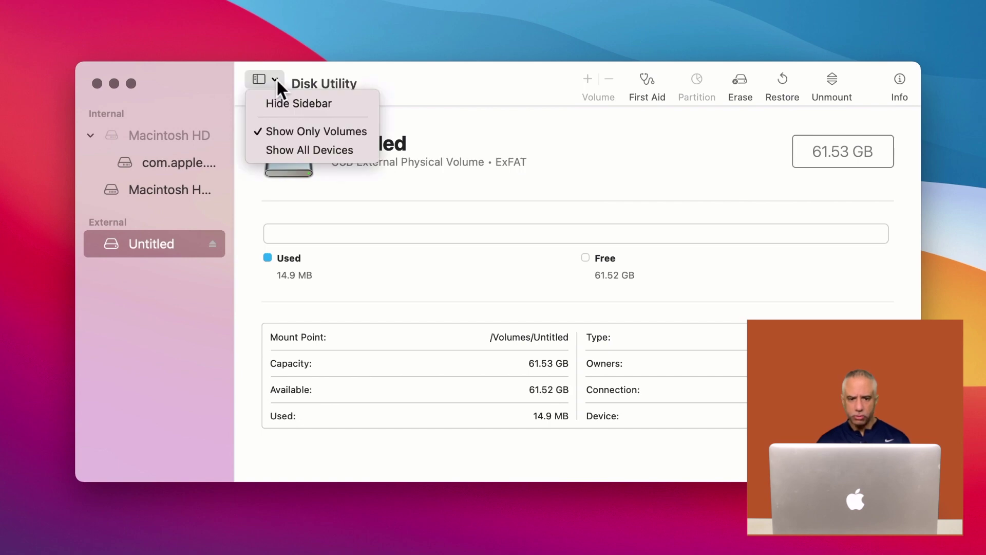
Show all devices and select the SanDisk Ultra Media disk to see its Master Boot Record map.
{"action": "left_click", "coordinate": [290, 150]}
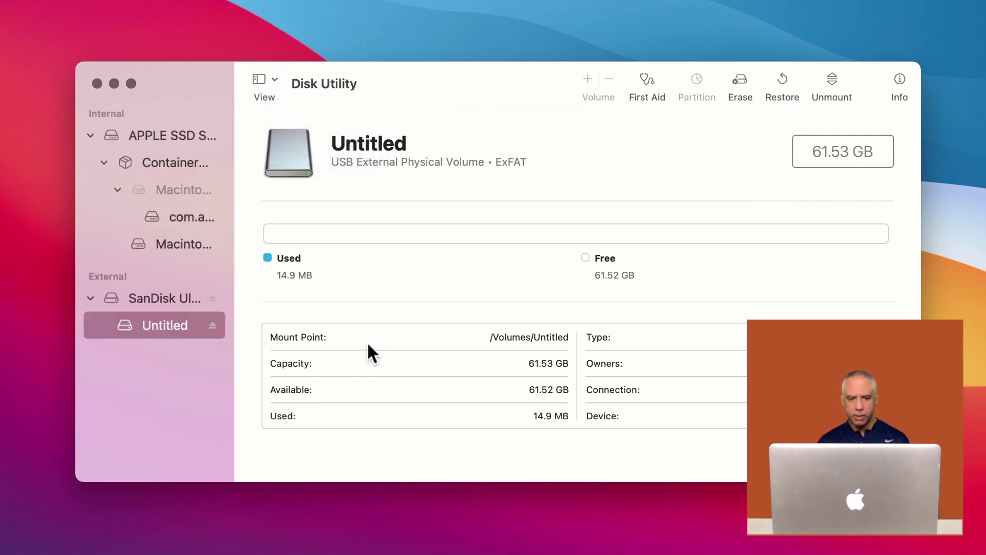
{"action": "left_click", "coordinate": [164, 299]}
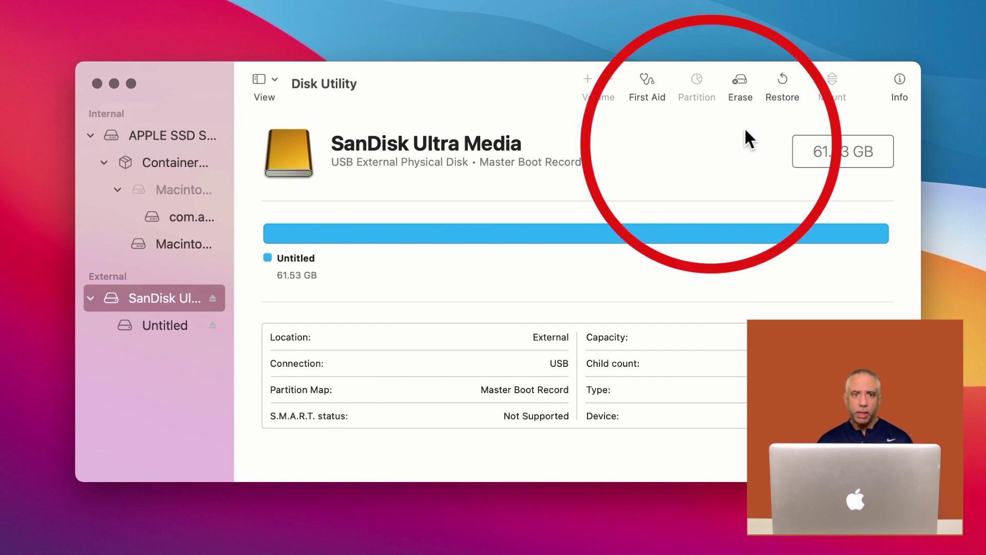
Erase the SanDisk drive as 'Partition One', Mac OS Extended (Journaled), GUID Partition Map.
{"action": "left_click", "coordinate": [740, 80]}
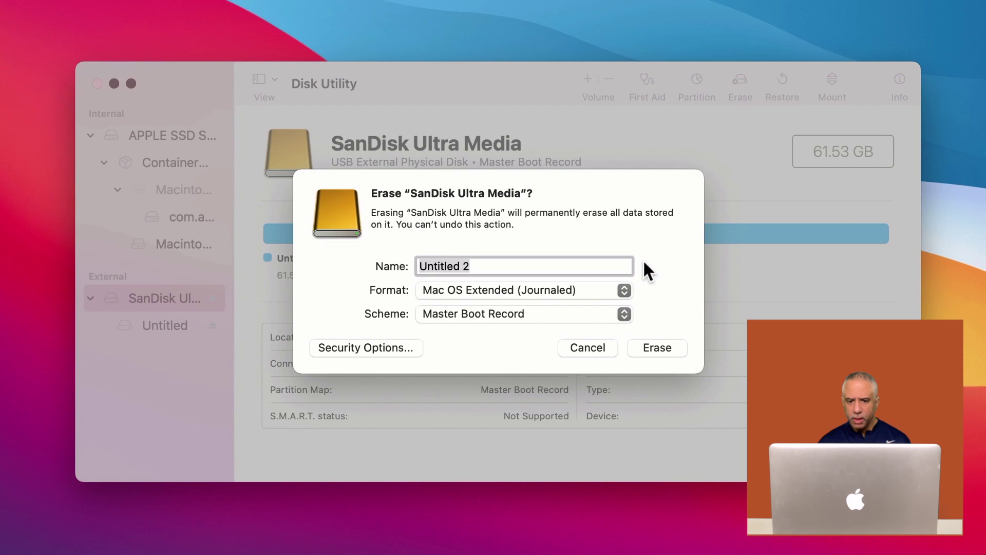
{"action": "type", "text": "P"}
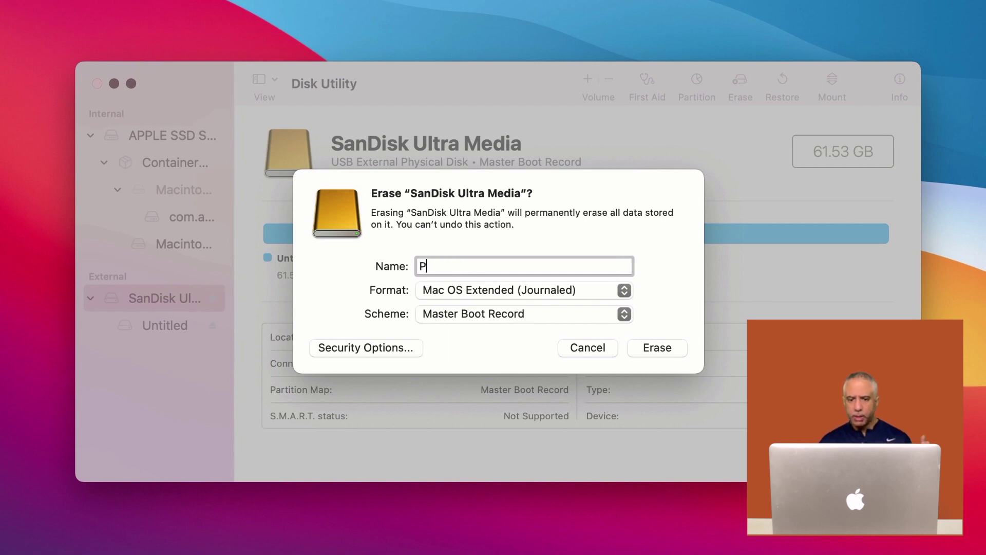
{"action": "type", "text": "artition One"}
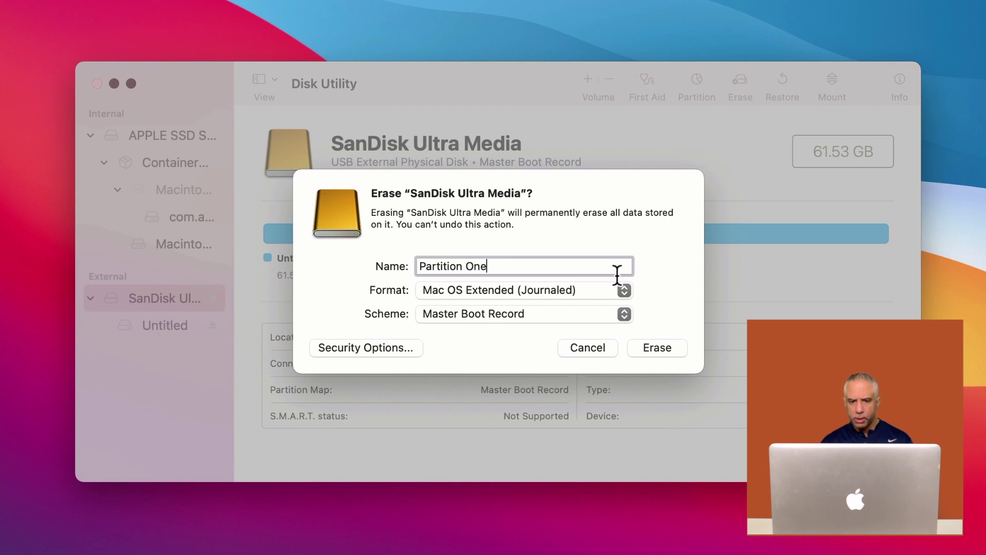
{"action": "left_click", "coordinate": [628, 291]}
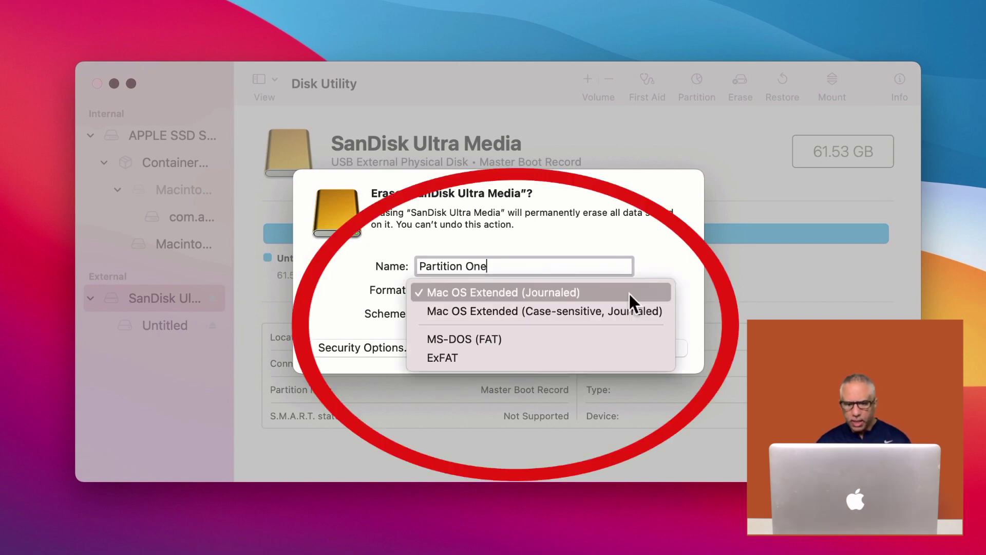
{"action": "left_click", "coordinate": [628, 292]}
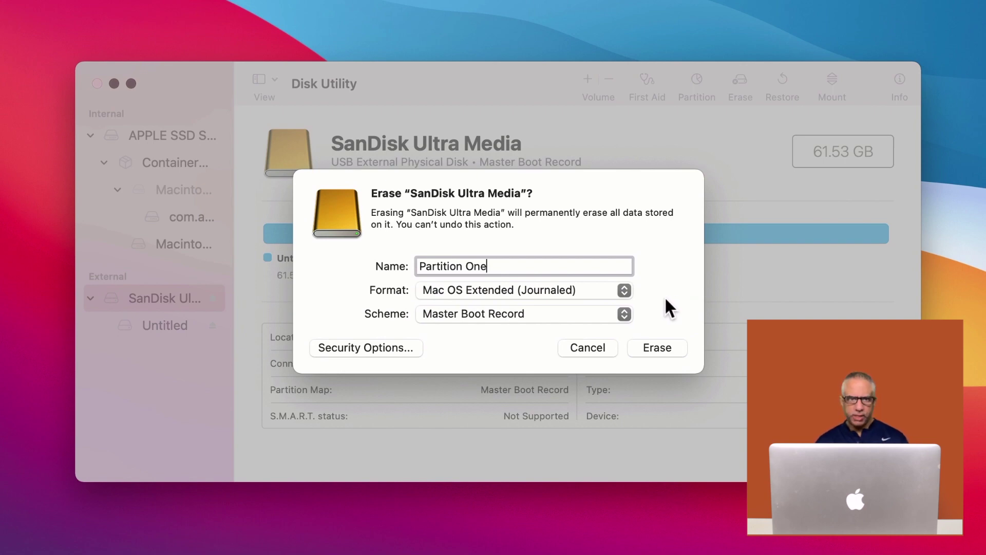
{"action": "left_click", "coordinate": [623, 318]}
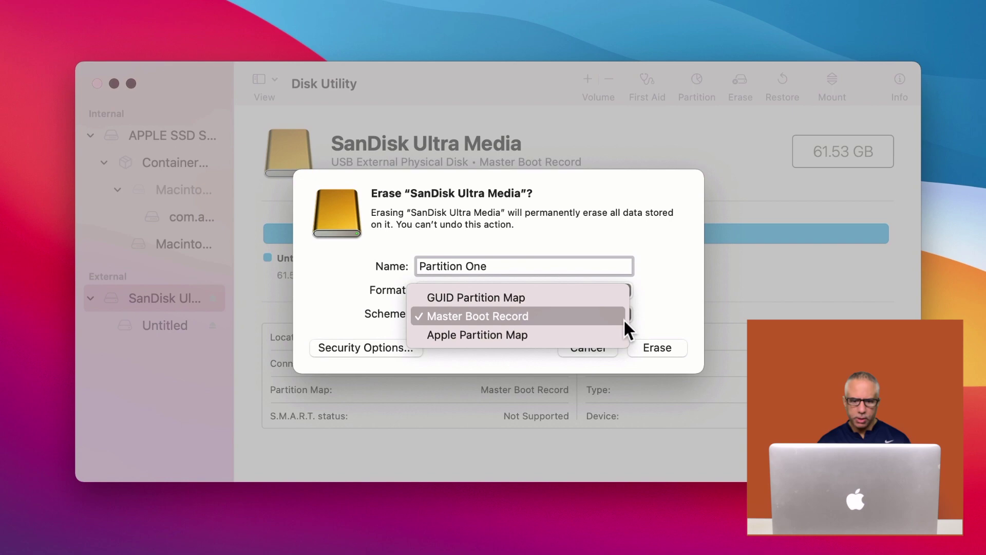
{"action": "left_click", "coordinate": [585, 304]}
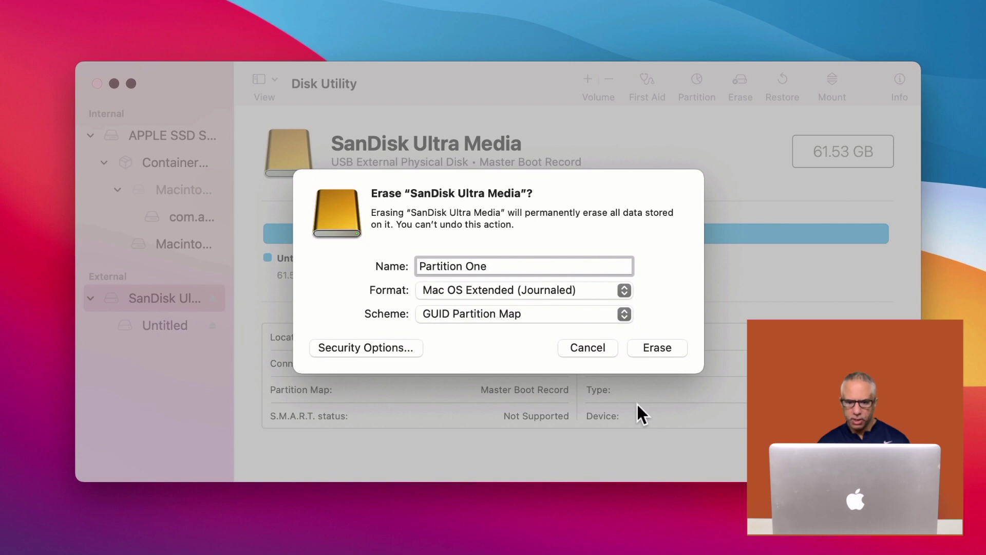
{"action": "left_click", "coordinate": [668, 347]}
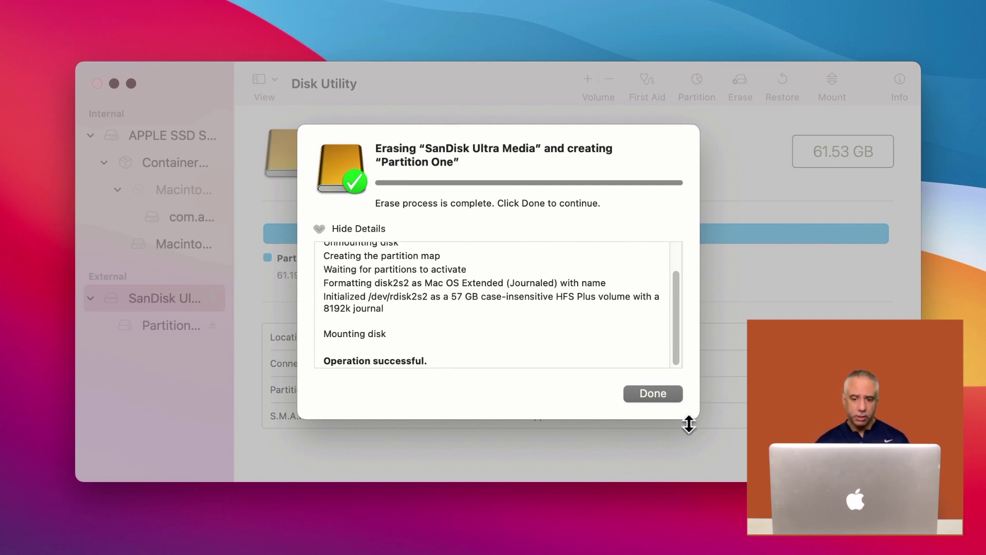
Close the erase report and bring up the SanDisk drive's partition layout.
{"action": "left_click", "coordinate": [662, 400]}
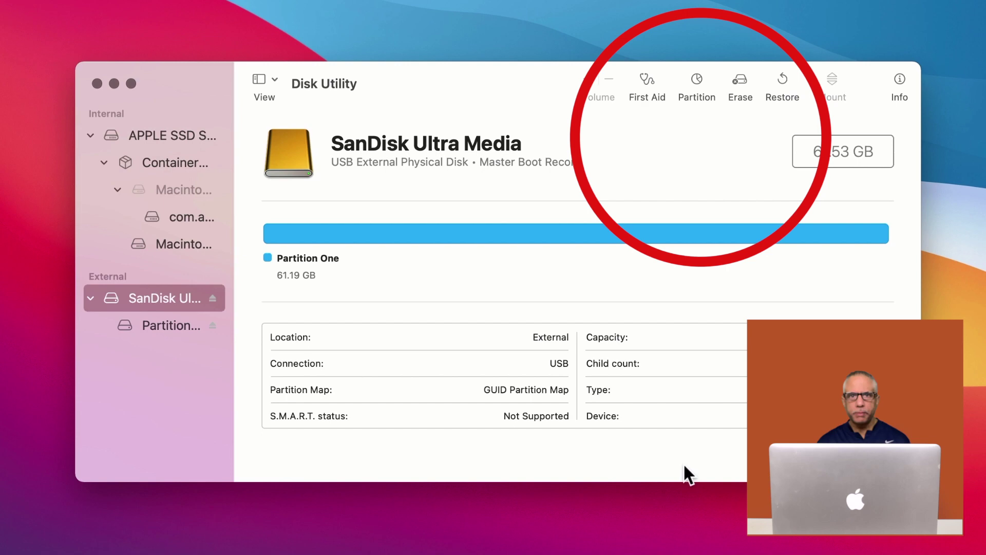
{"action": "left_click", "coordinate": [699, 80]}
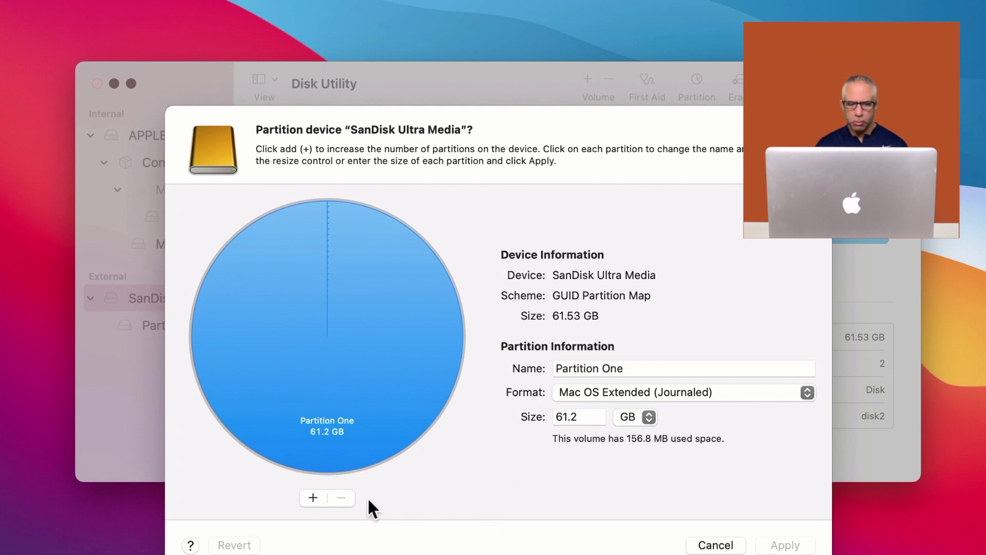
Add a second 30.6 GB partition named 'Partition Two' and apply the layout.
{"action": "left_click", "coordinate": [311, 504]}
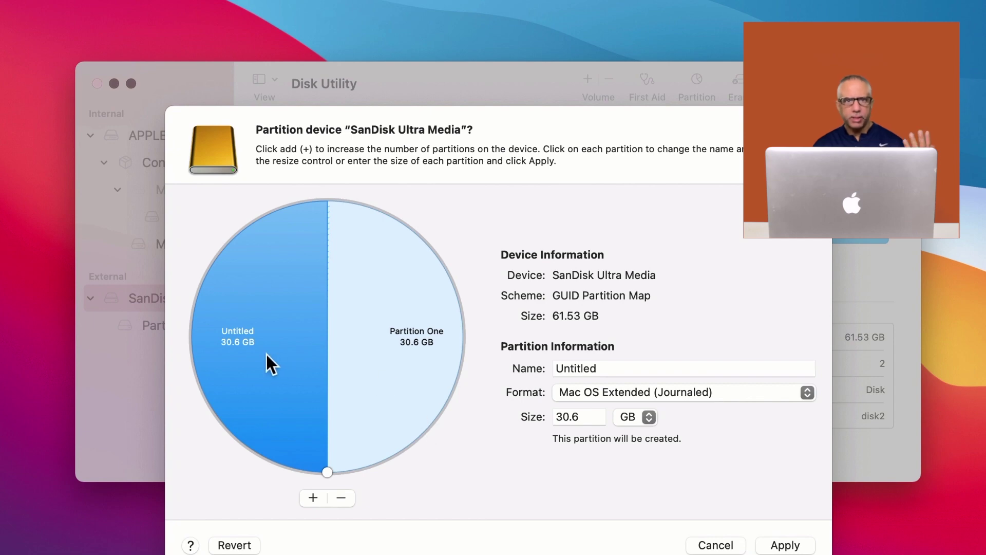
{"action": "double_click", "coordinate": [601, 368]}
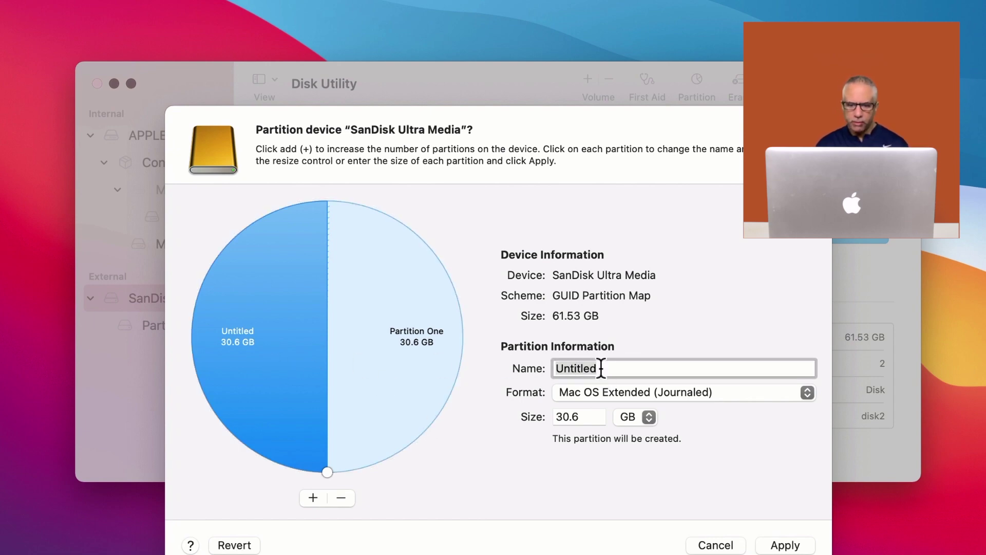
{"action": "type", "text": "Partitio"}
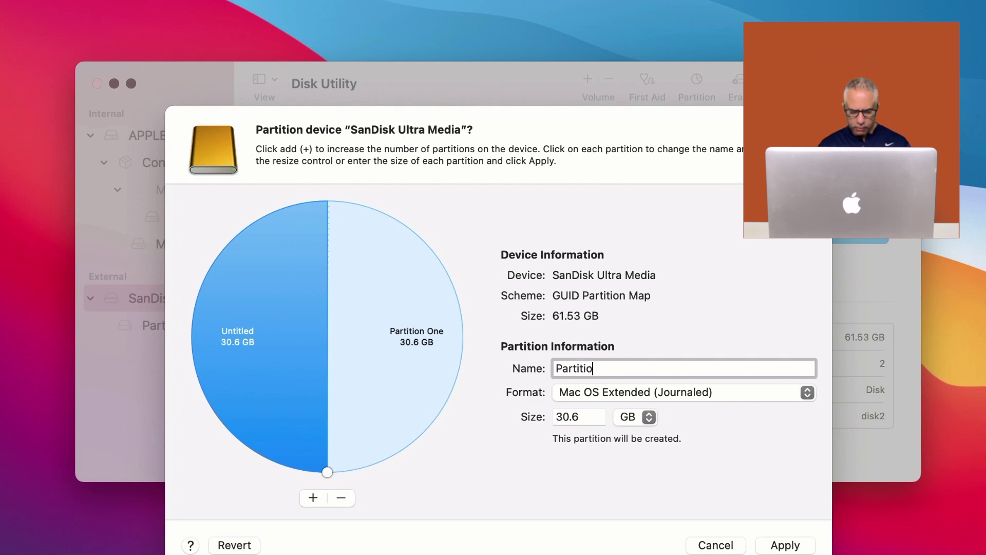
{"action": "type", "text": "n Two"}
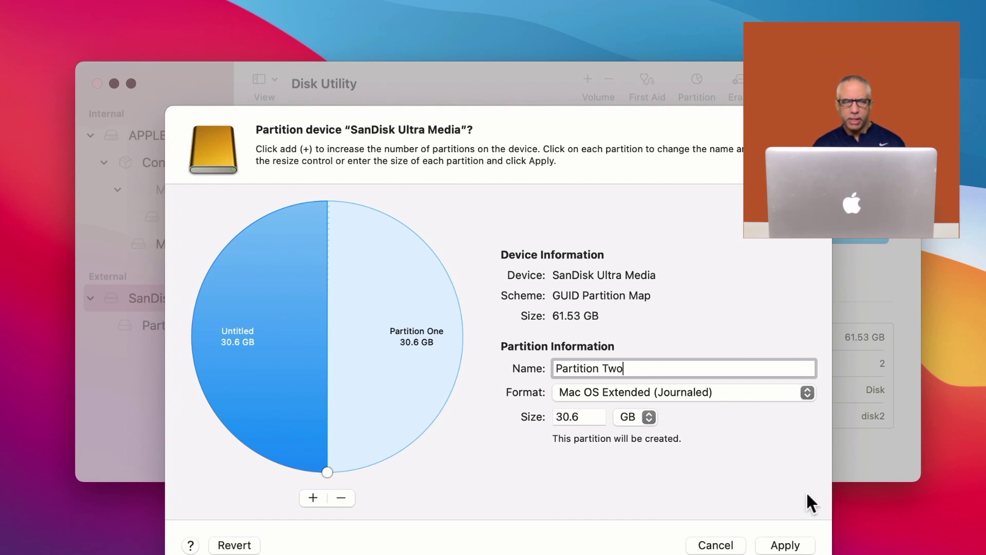
{"action": "left_click", "coordinate": [804, 543]}
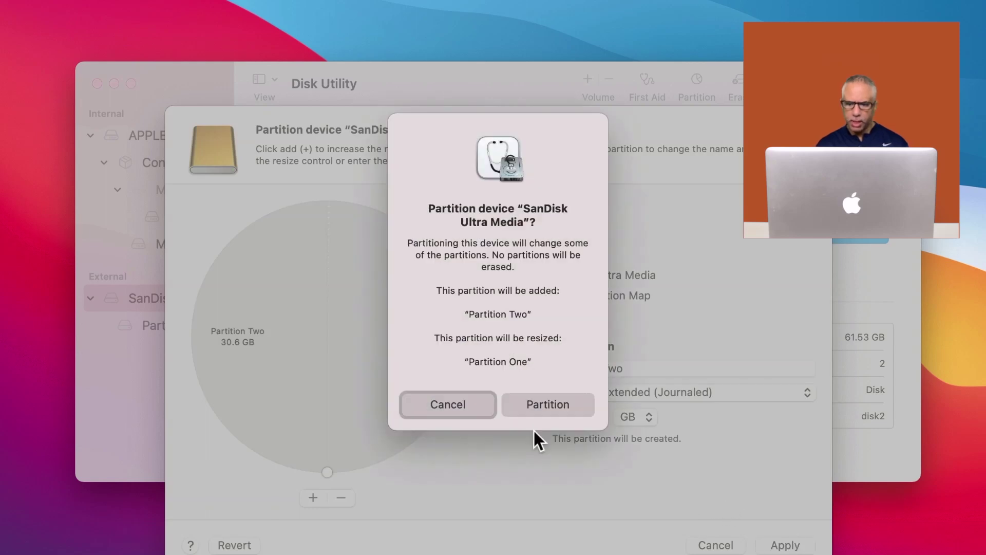
Confirm the partitioning into Partition One (30.59 GB) and Partition Two (30.46 GB).
{"action": "left_click", "coordinate": [561, 404]}
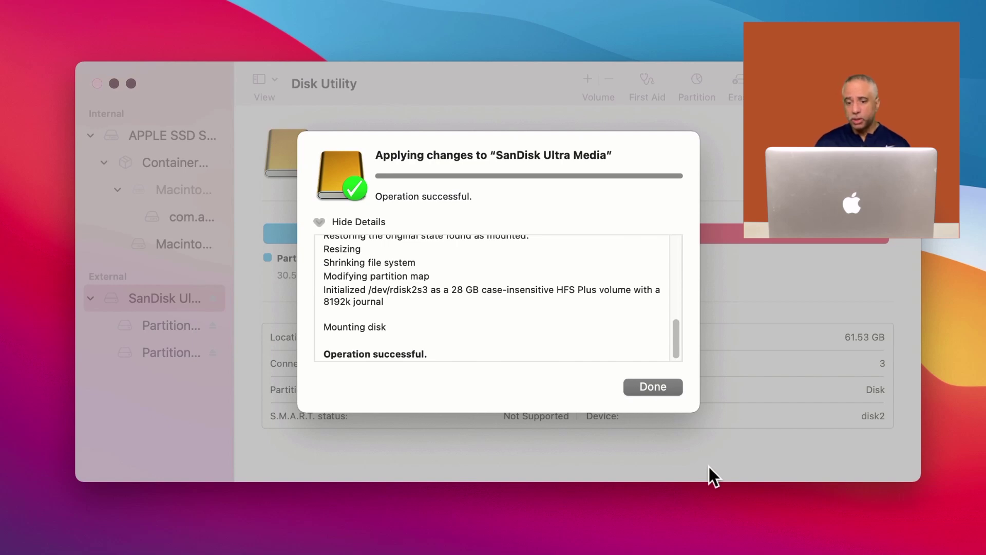
{"action": "left_click", "coordinate": [656, 388]}
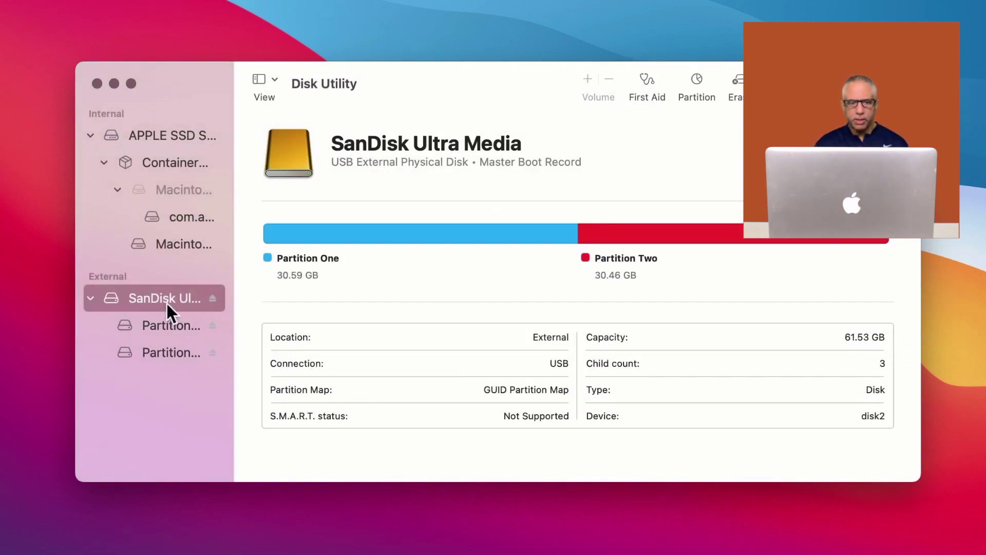
Inspect Partition One, then Partition Two with 30.34 GB free of 30.46 GB.
{"action": "left_click", "coordinate": [169, 330]}
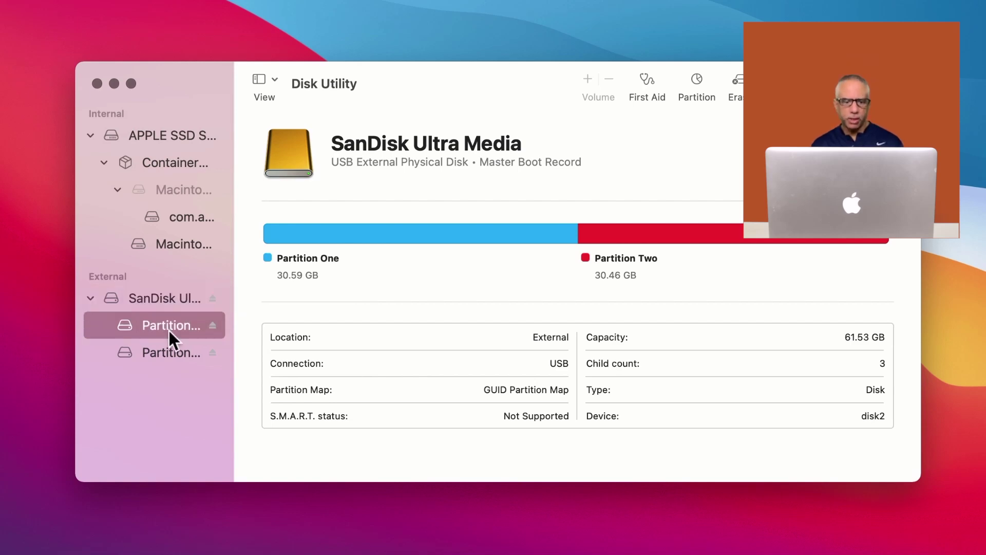
{"action": "left_click", "coordinate": [180, 355]}
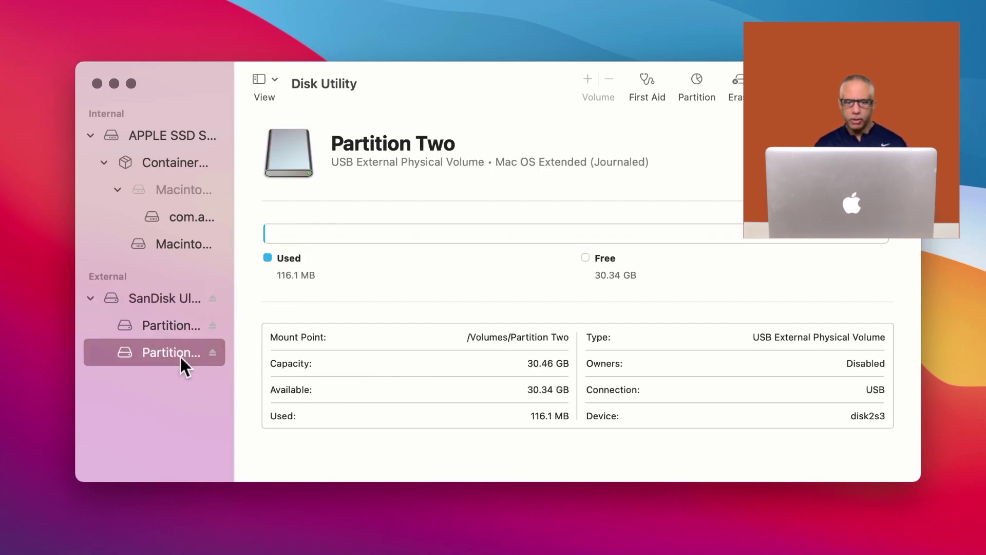